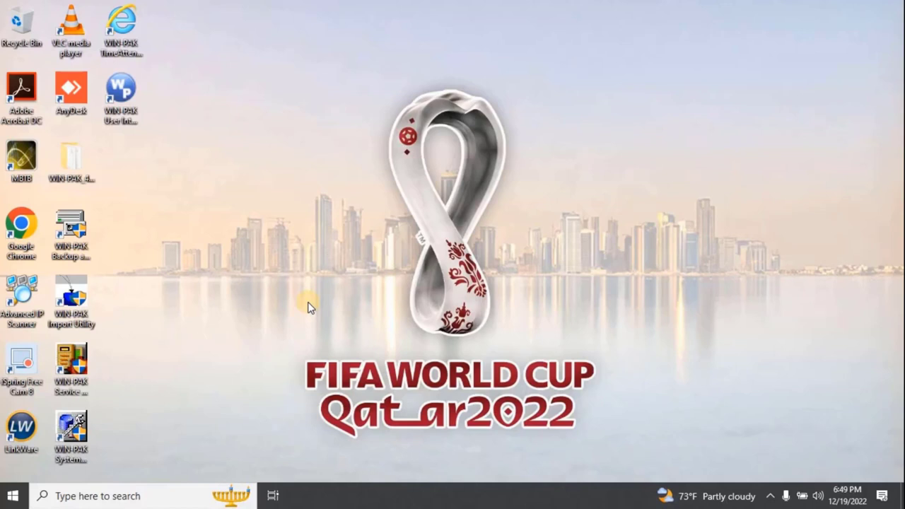
Step: Attempt an admin login to WIN-PAK, dismiss the database connection error, and close the application
double_click(132, 123)
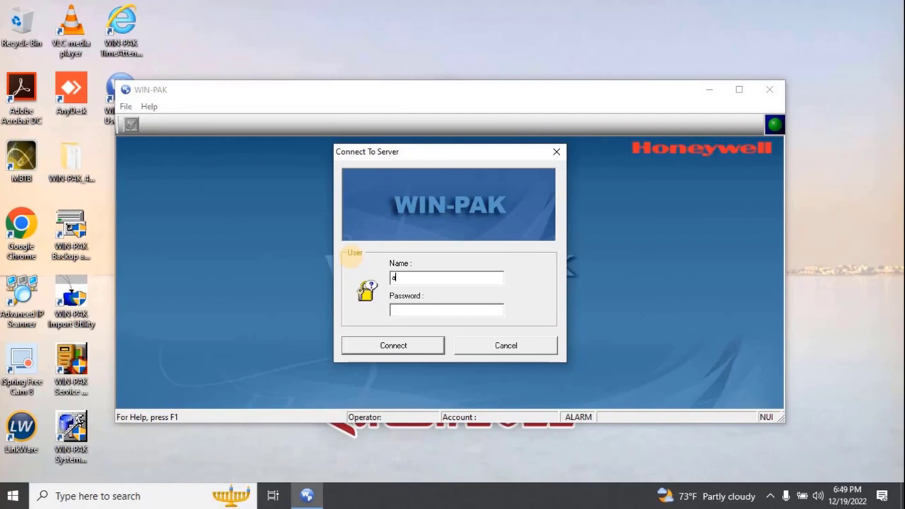
text(d)
text(in)
key(Return)
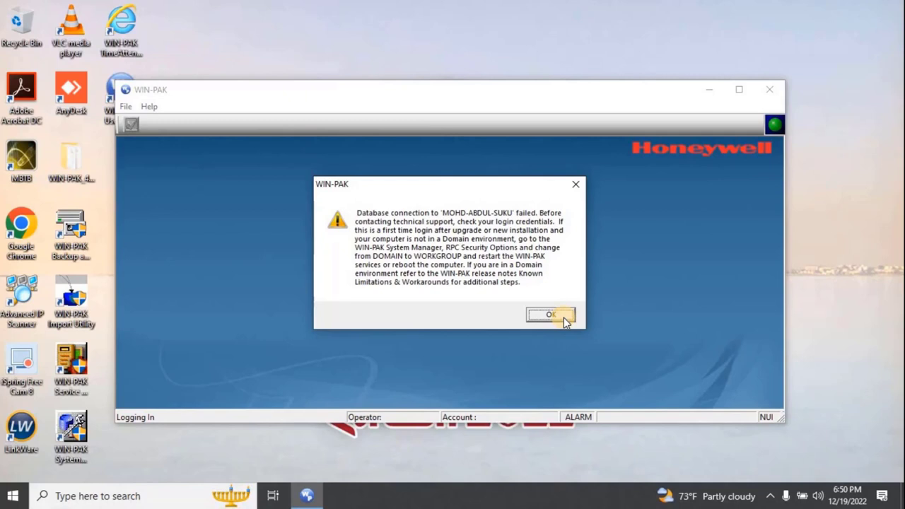
click(556, 313)
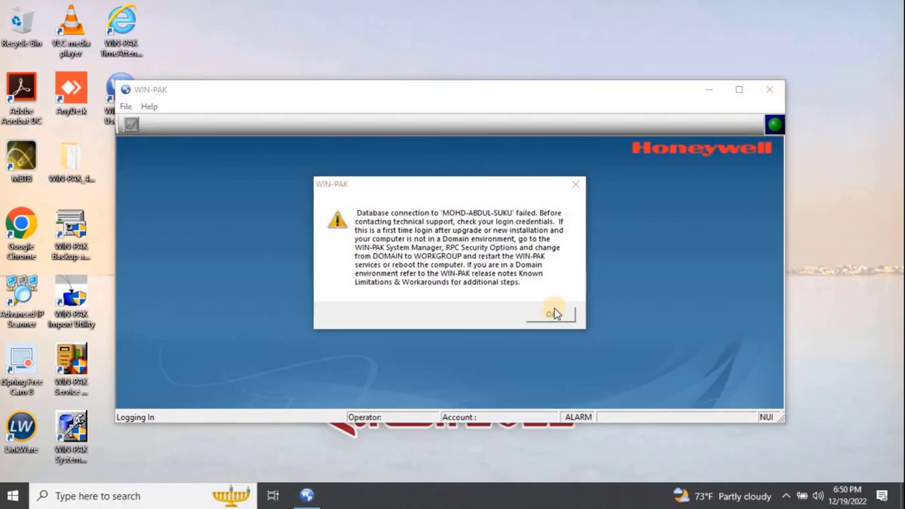
click(770, 90)
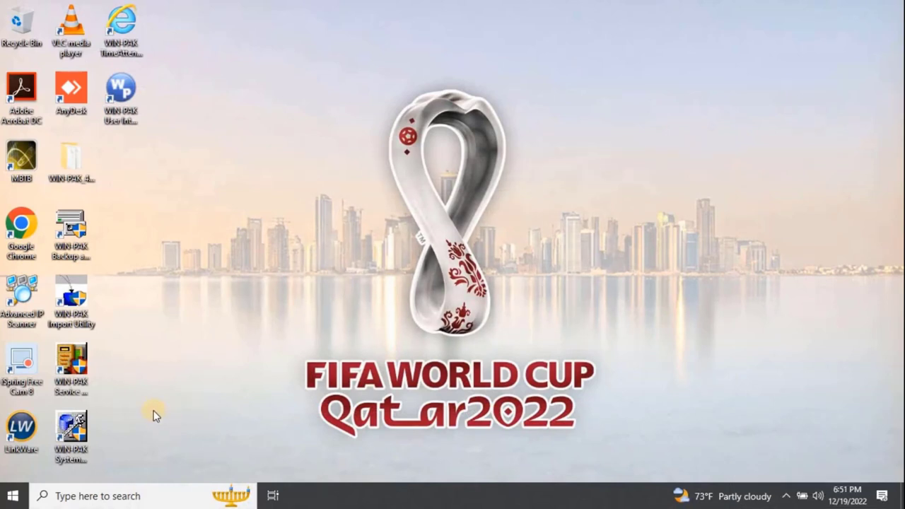
Step: In System Manager's RPC Security Options, switch to WORKGROUP Environment, apply, and confirm
double_click(80, 445)
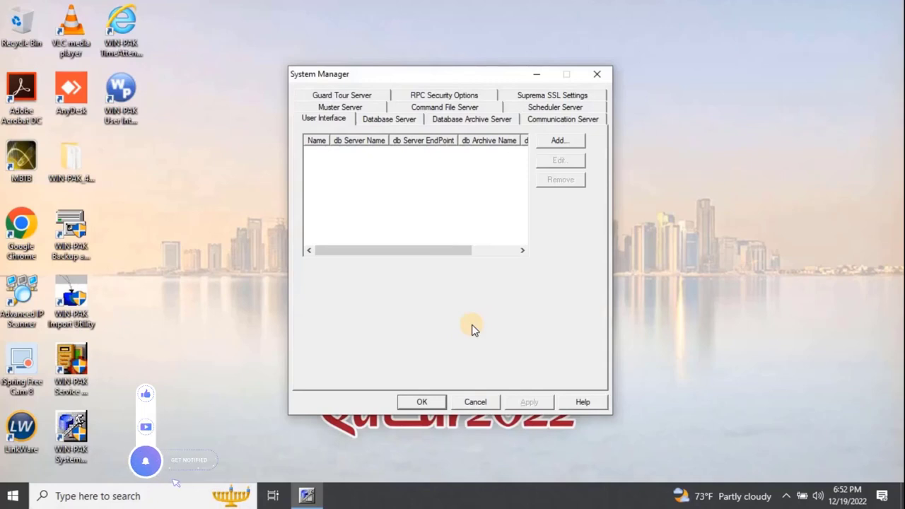
click(430, 95)
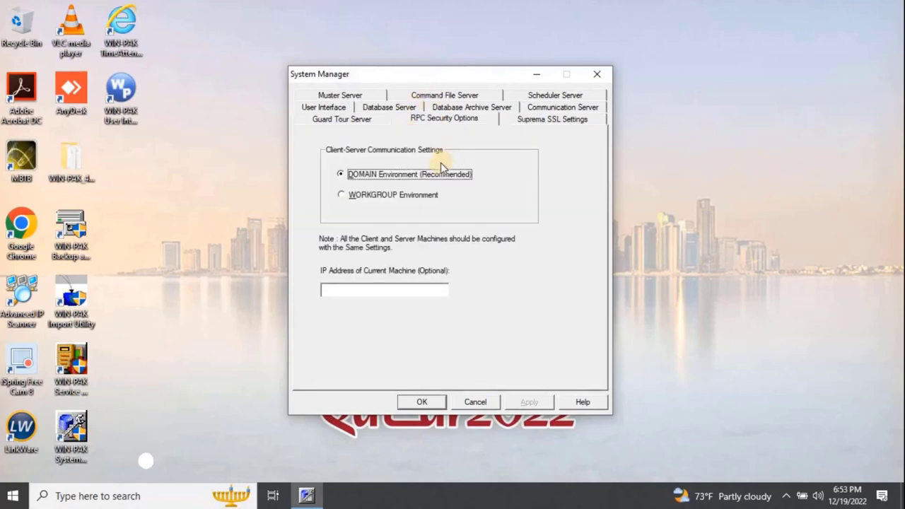
click(359, 196)
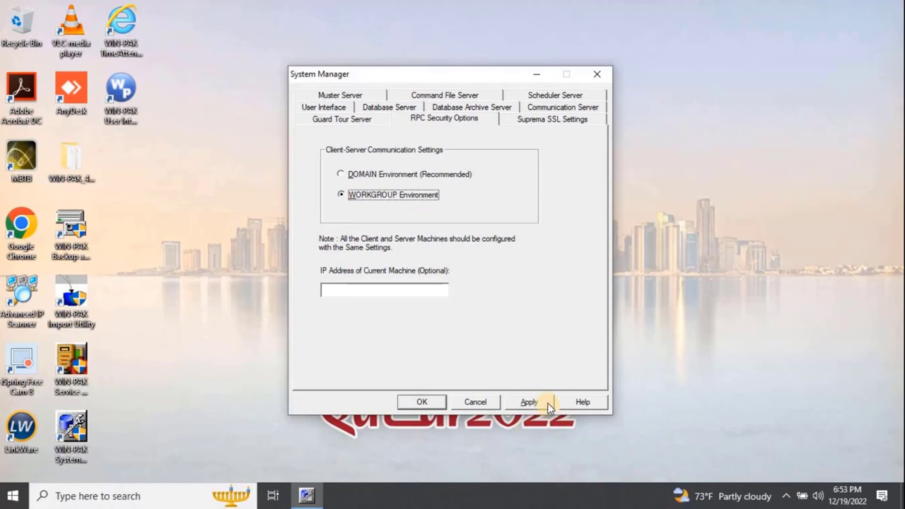
click(548, 402)
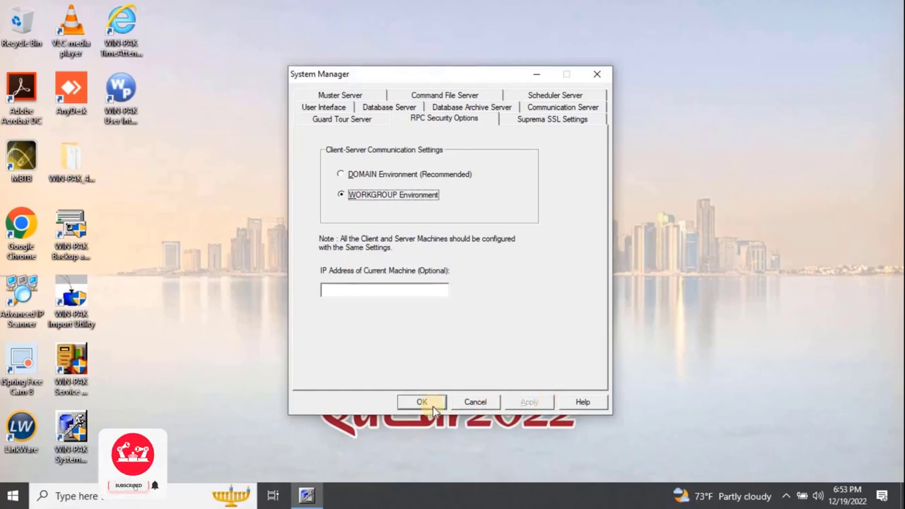
click(413, 405)
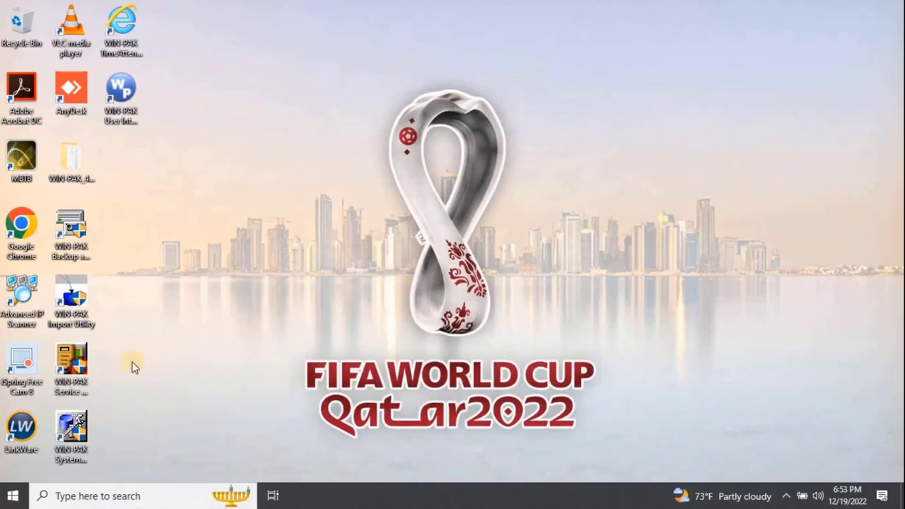
Step: In the WIN-PAK Service Manager, restart all eight services, then close the list
click(80, 368)
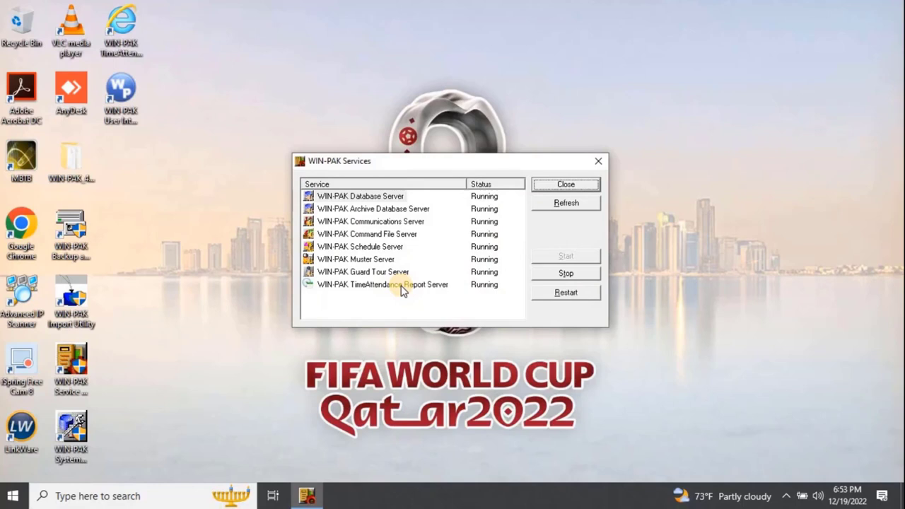
click(402, 286)
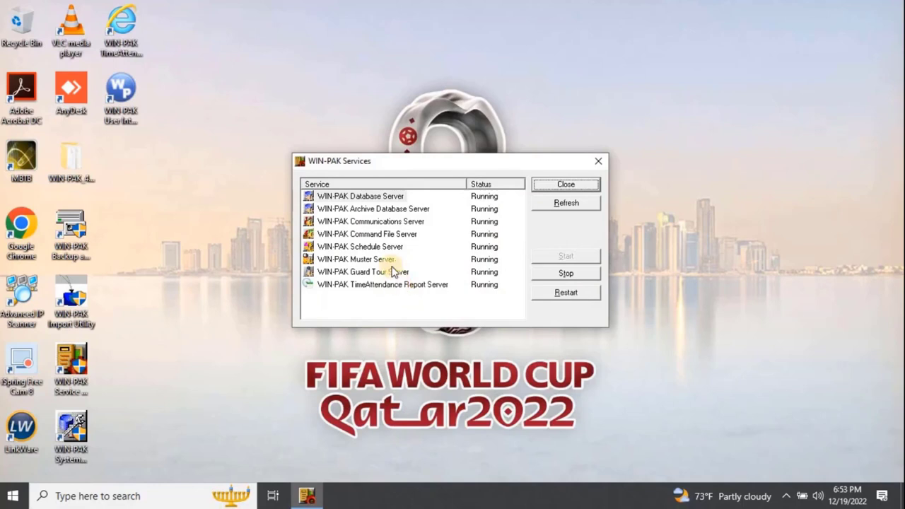
shift+click(394, 198)
click(590, 294)
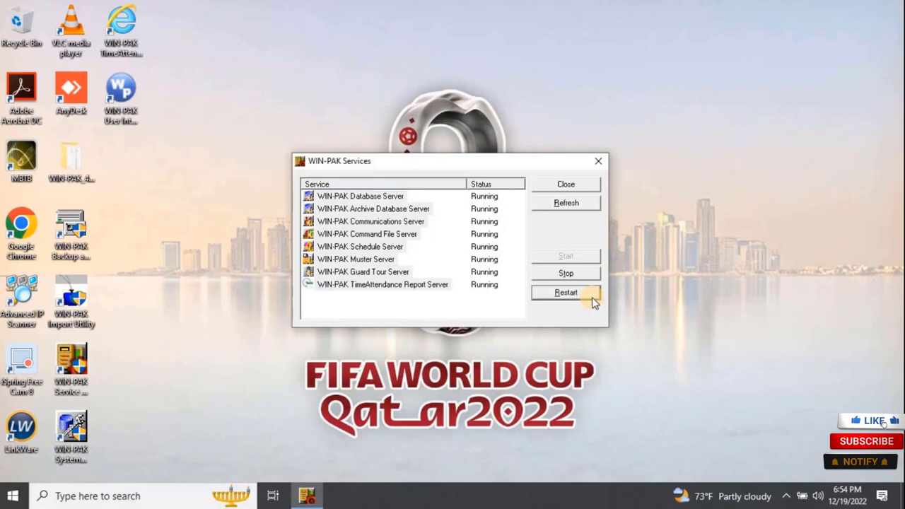
click(599, 161)
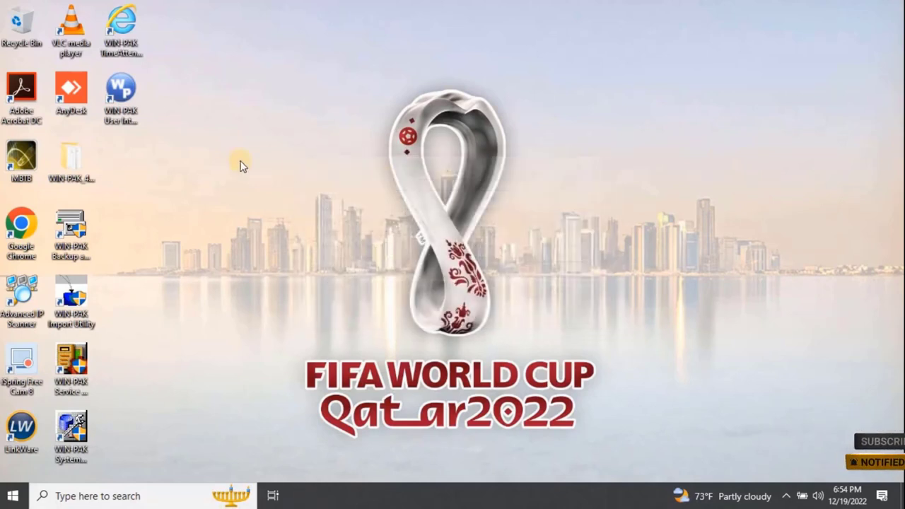
Step: Relaunch the WIN-PAK User Interface, connect as admin, and acknowledge the PE demo license notice
click(134, 131)
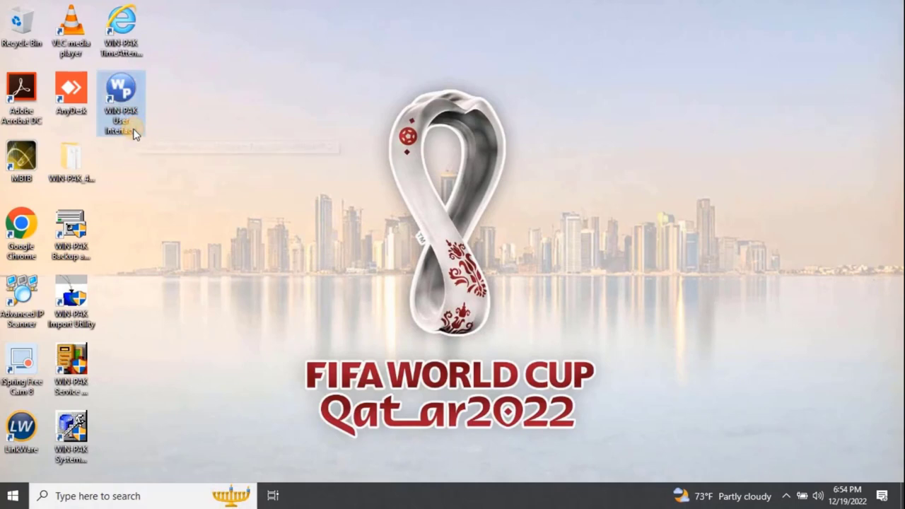
double_click(134, 131)
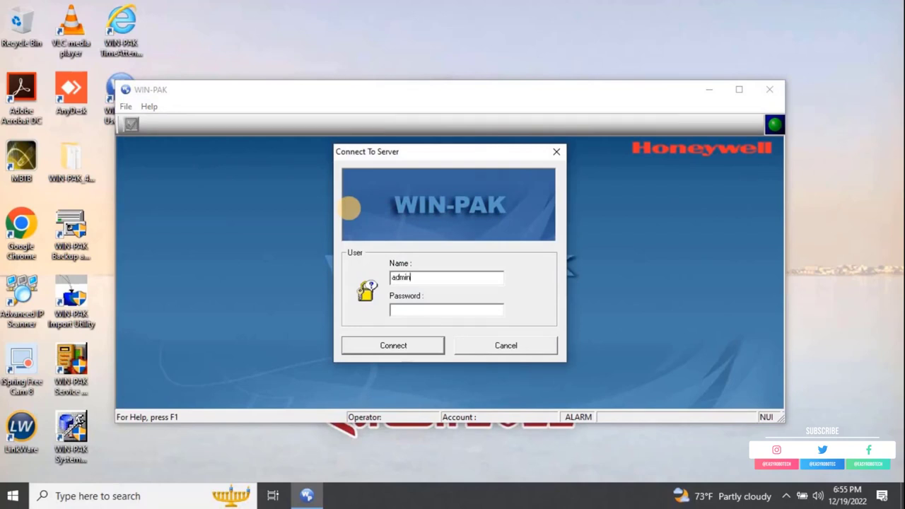
key(Return)
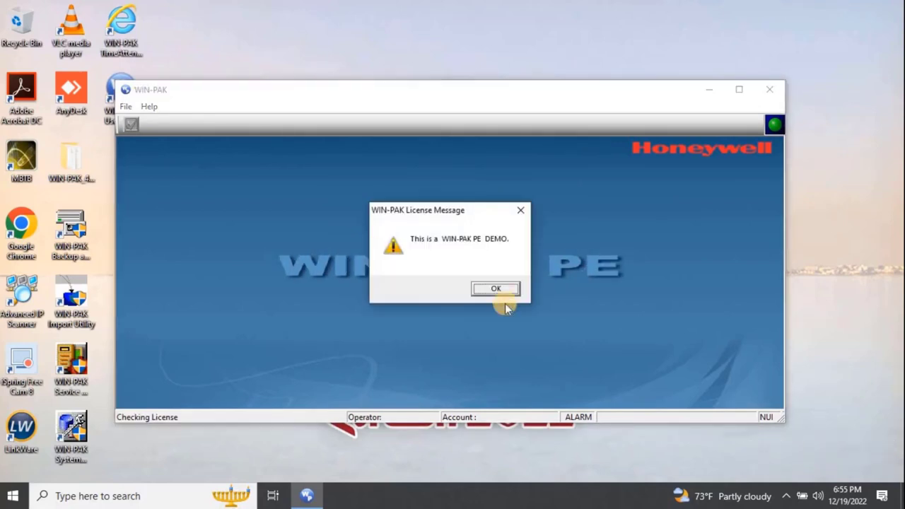
click(511, 290)
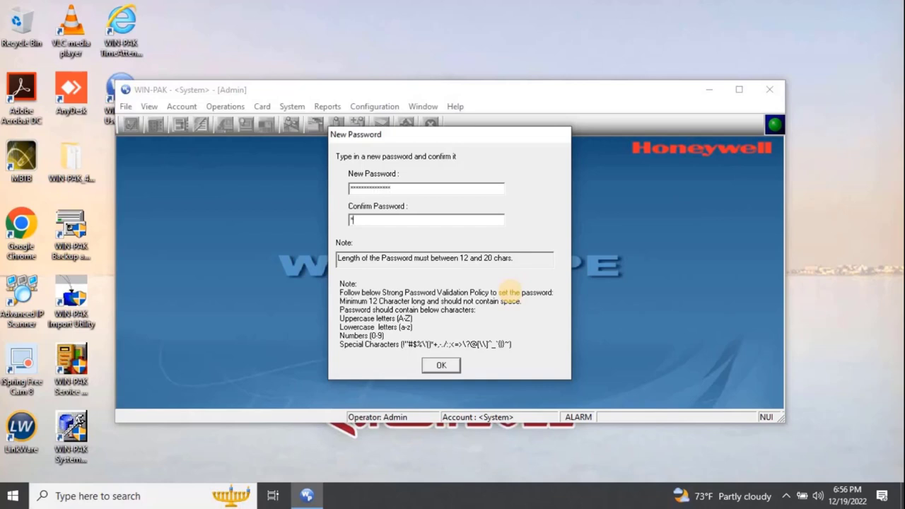
Step: Enter and confirm the new admin password, then maximize the WIN-PAK PE window
text(*************)
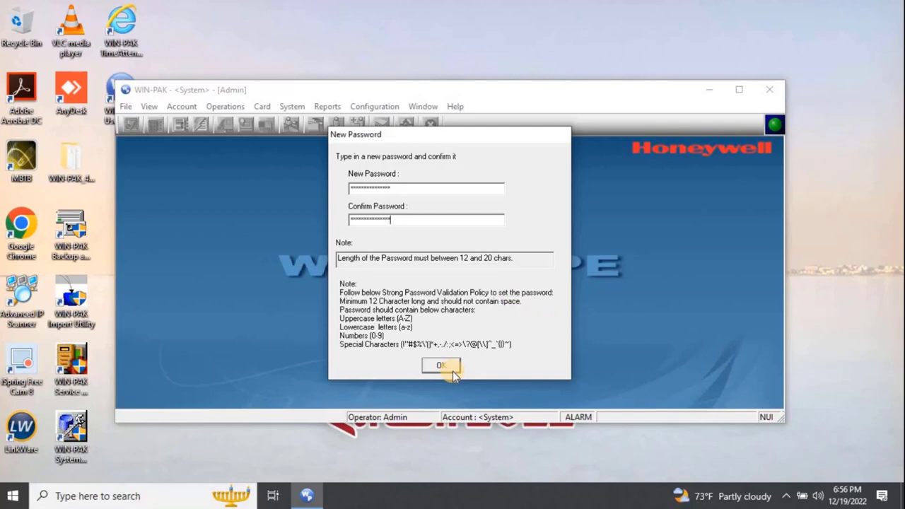
click(452, 371)
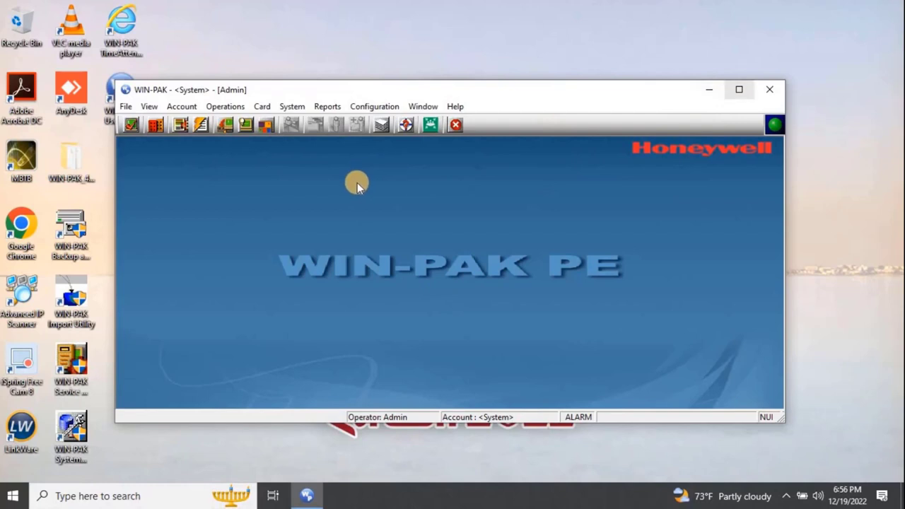
key(super+Up)
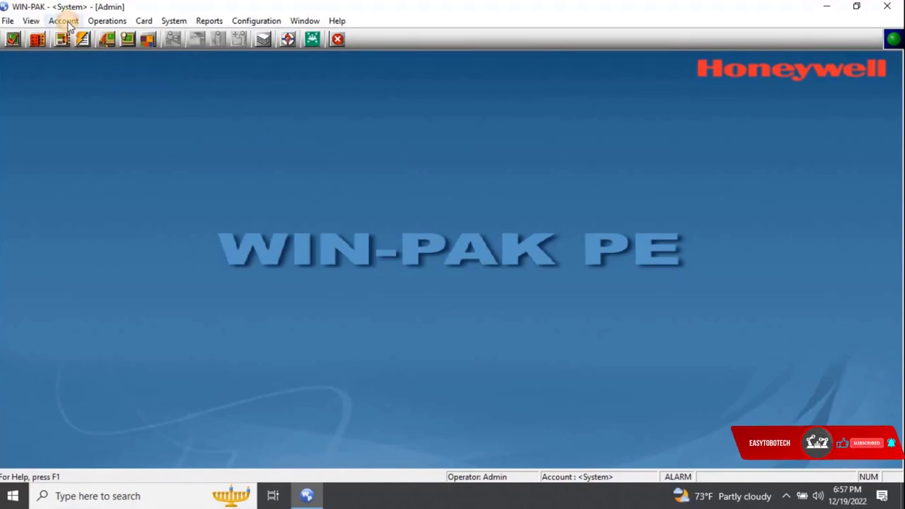
Step: Add an account named Admin with a password via Account > Edit Account, then close the list
click(65, 21)
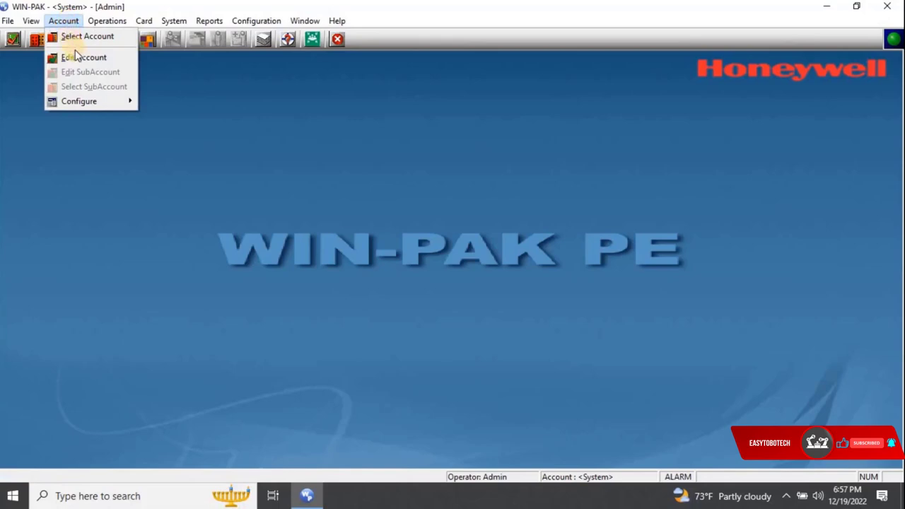
click(110, 59)
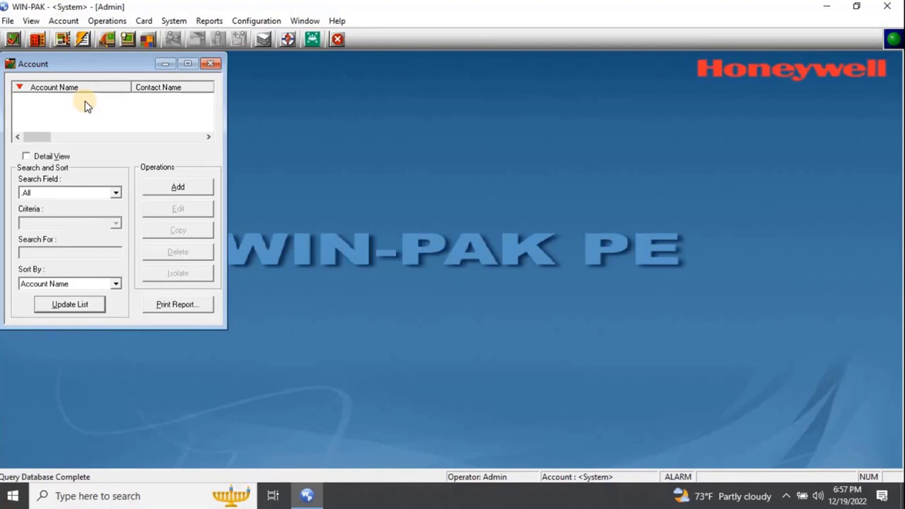
click(209, 187)
text(Admin)
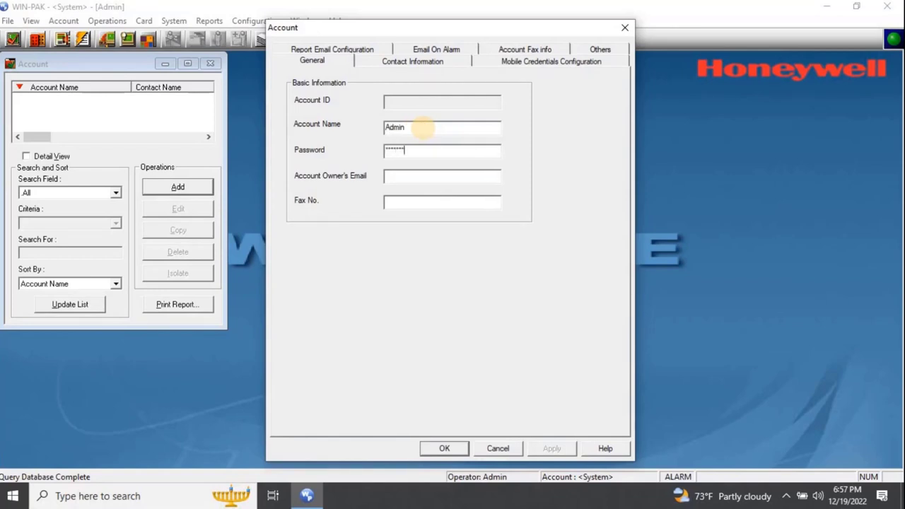
click(442, 449)
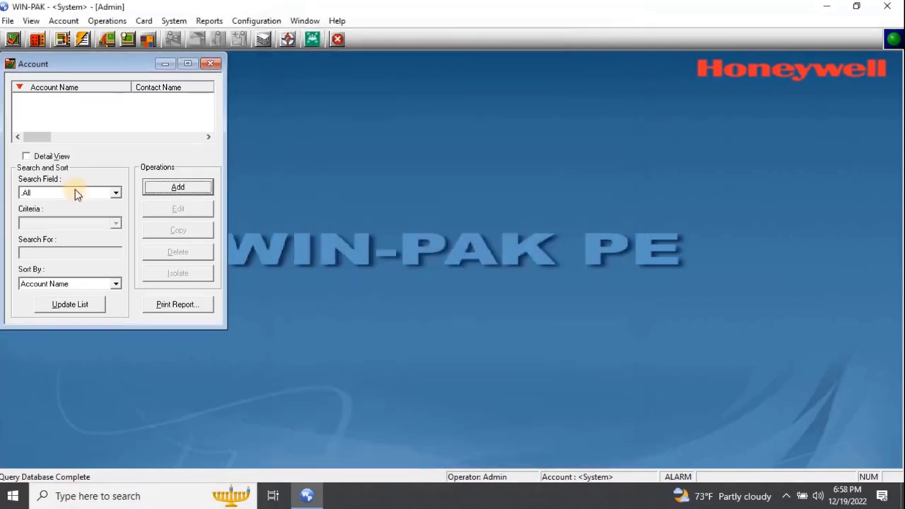
click(214, 66)
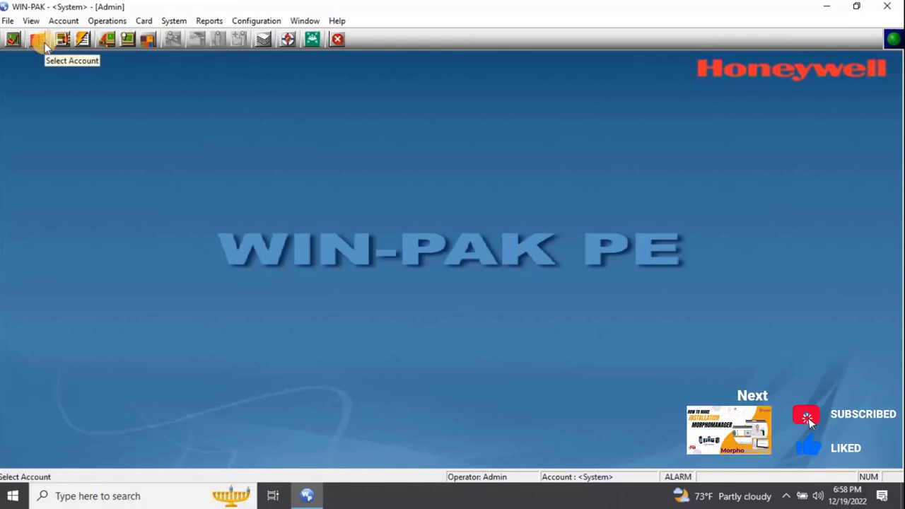
Step: Choose Admin from the Select Account list in place of <System>
click(41, 41)
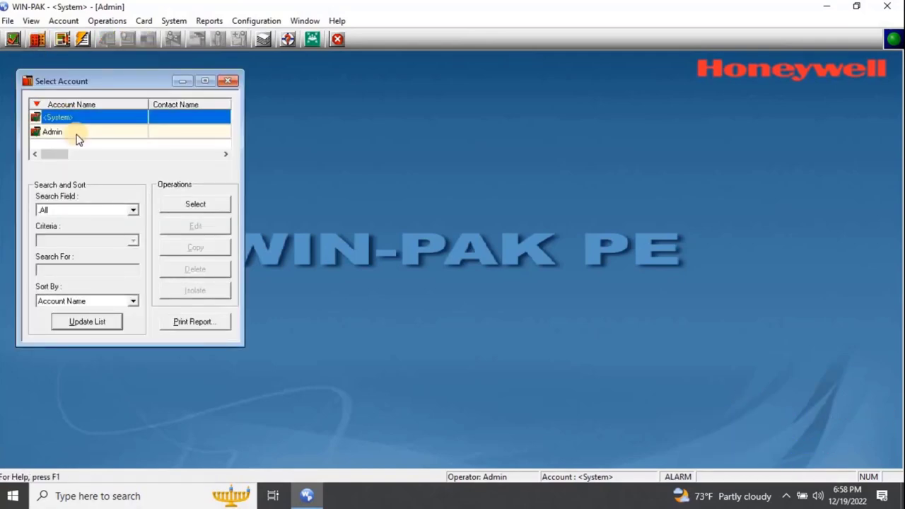
click(77, 133)
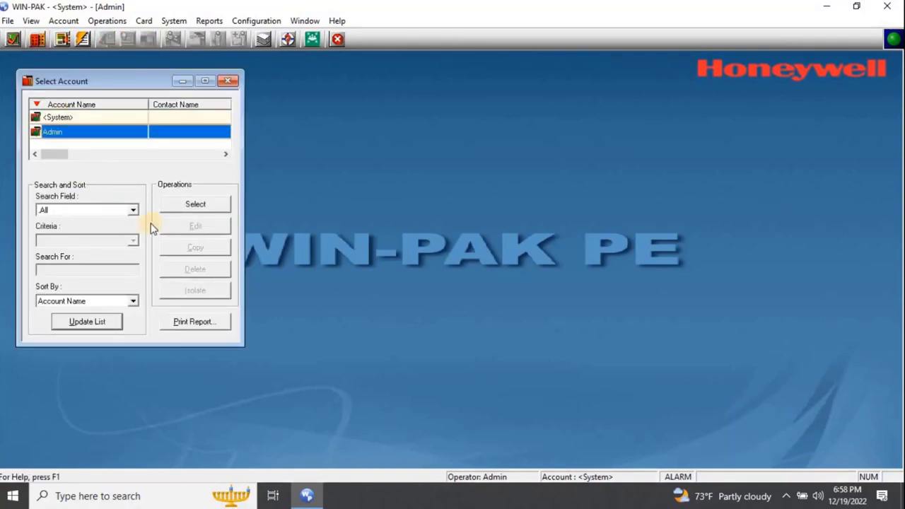
click(217, 210)
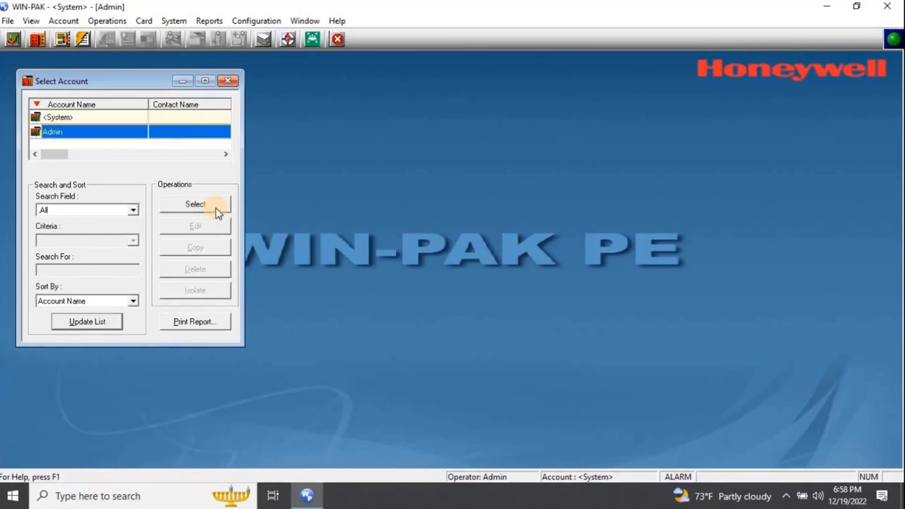